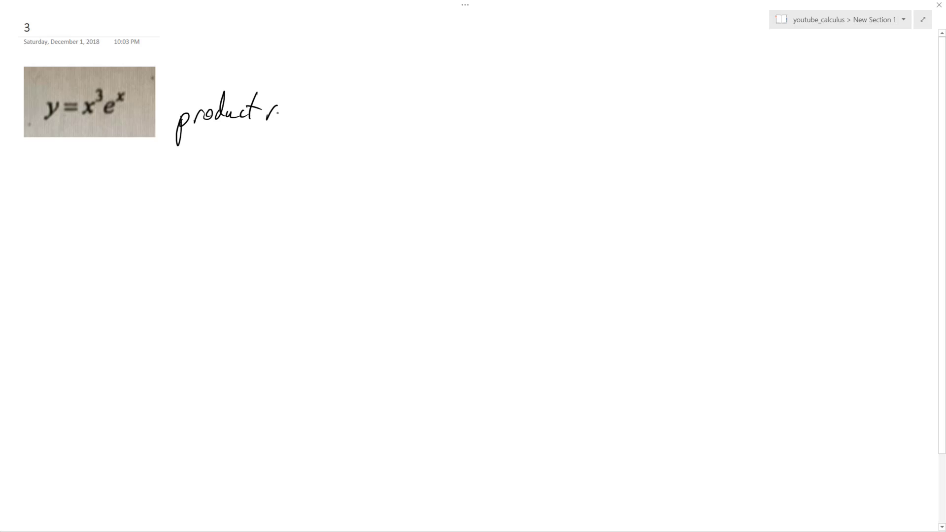
Finish writing "product rule" beside the equation and bracket the x³ factor
mouse_move(311, 82)
left_mouse_down()
mouse_move(305, 112)
mouse_move(328, 119)
left_mouse_up()
mouse_move(74, 115)
left_mouse_down()
mouse_move(95, 131)
mouse_move(97, 114)
left_mouse_up()
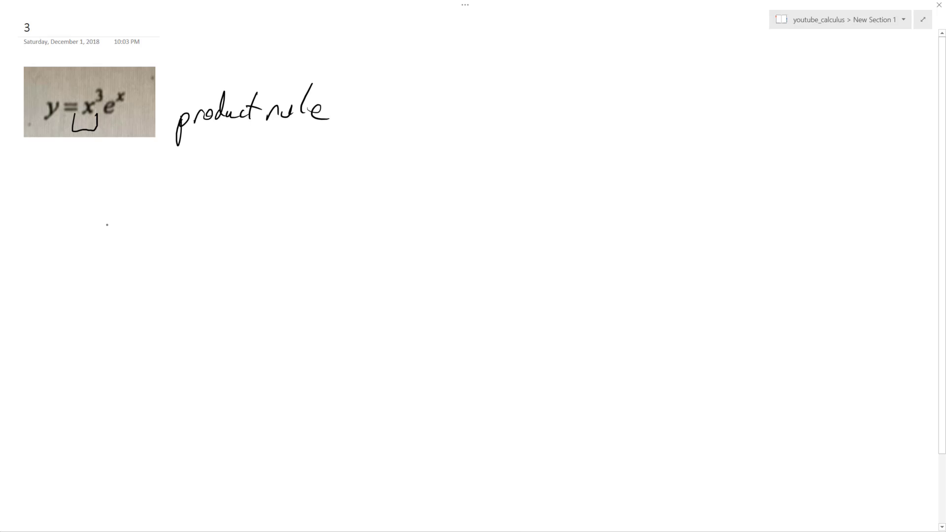
Handwrite 3x²eˣ + x³eˣ beneath the y = x³eˣ image
mouse_move(94, 232)
left_mouse_down()
mouse_move(120, 251)
mouse_move(101, 273)
left_mouse_up()
mouse_move(132, 251)
left_mouse_down()
mouse_move(145, 275)
mouse_move(133, 276)
left_mouse_up()
mouse_move(148, 223)
left_mouse_down()
mouse_move(166, 232)
mouse_move(171, 264)
mouse_move(192, 272)
left_mouse_up()
left_click_drag(188, 224, 204, 243)
mouse_move(205, 225)
left_mouse_down()
mouse_move(189, 243)
mouse_move(239, 277)
left_mouse_up()
left_click_drag(229, 263, 293, 282)
left_click_drag(294, 256, 275, 282)
left_click_drag(294, 219, 294, 248)
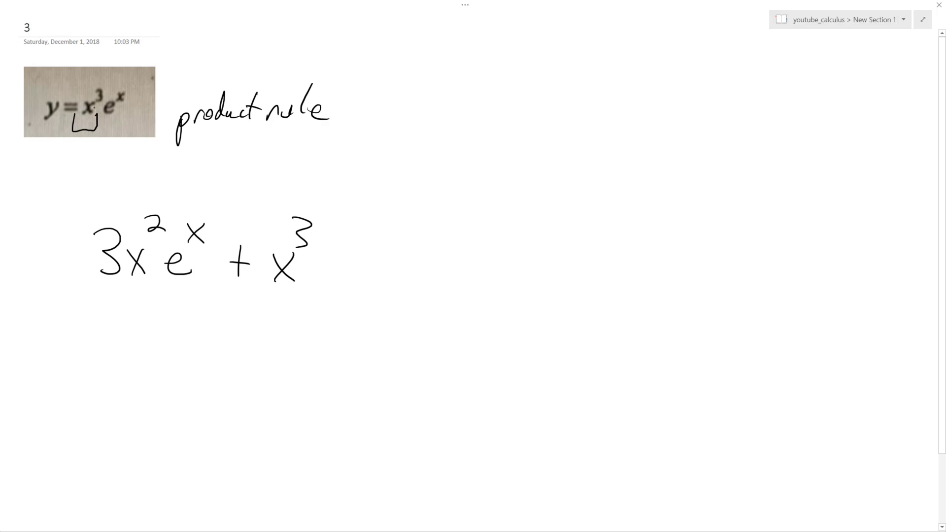
left_click_drag(313, 271, 338, 281)
mouse_move(334, 221)
left_mouse_down()
mouse_move(354, 249)
mouse_move(333, 252)
left_mouse_up()
Begin the factored form below the derivative with x²eˣ(3
mouse_move(63, 367)
left_mouse_down()
mouse_move(86, 398)
mouse_move(66, 399)
left_mouse_up()
left_click_drag(86, 342, 125, 390)
mouse_move(123, 345)
left_mouse_down()
mouse_move(136, 365)
mouse_move(124, 364)
left_mouse_up()
mouse_move(175, 331)
left_mouse_down()
mouse_move(154, 380)
mouse_move(175, 409)
left_mouse_up()
left_click_drag(179, 349, 191, 394)
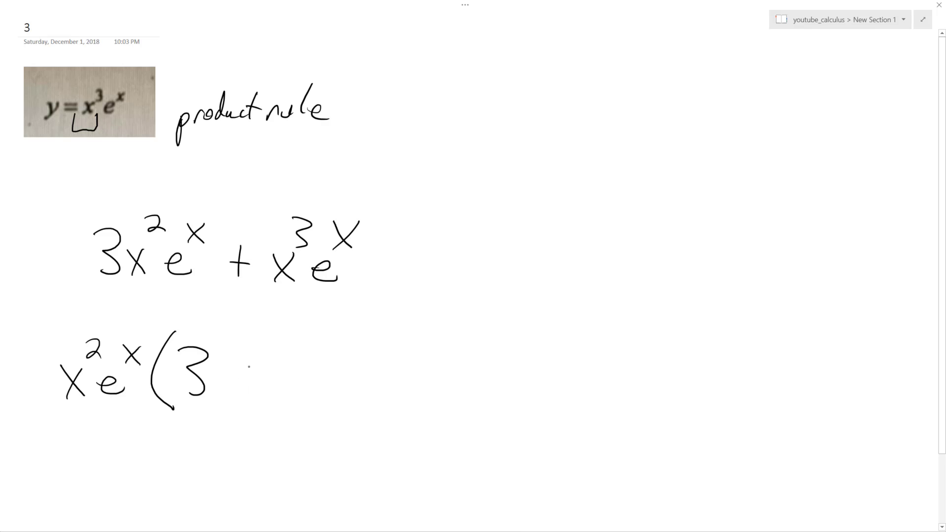
Complete the factored form with + x), then circle 3x²eˣ + x³eˣ
left_click_drag(251, 359, 251, 385)
left_click_drag(240, 375, 316, 394)
left_click_drag(317, 360, 293, 396)
left_click_drag(323, 328, 324, 395)
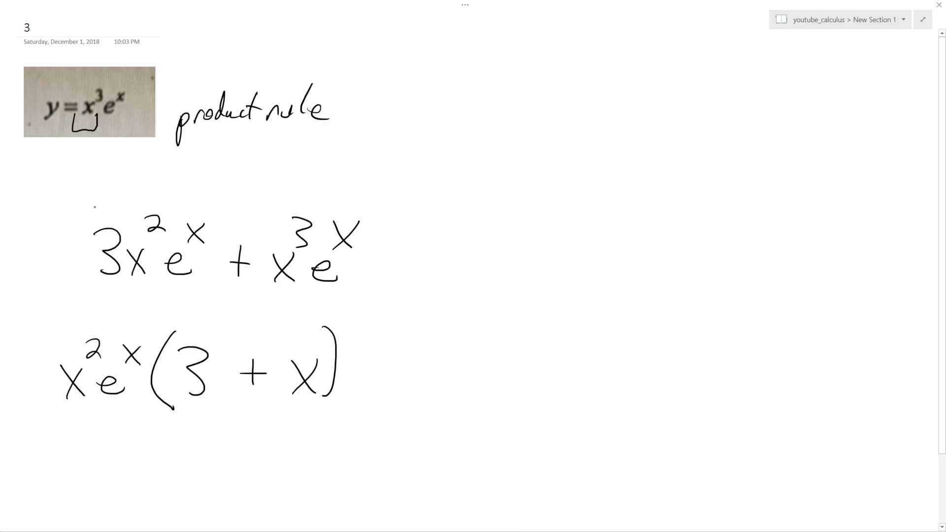
mouse_move(98, 208)
left_mouse_down()
mouse_move(135, 297)
mouse_move(299, 300)
mouse_move(385, 233)
mouse_move(245, 194)
mouse_move(117, 196)
mouse_move(89, 211)
left_mouse_up()
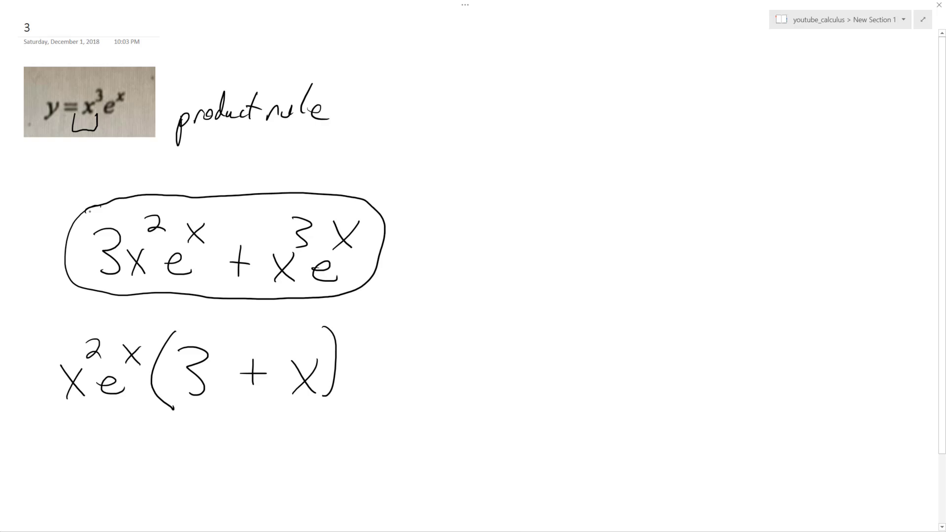